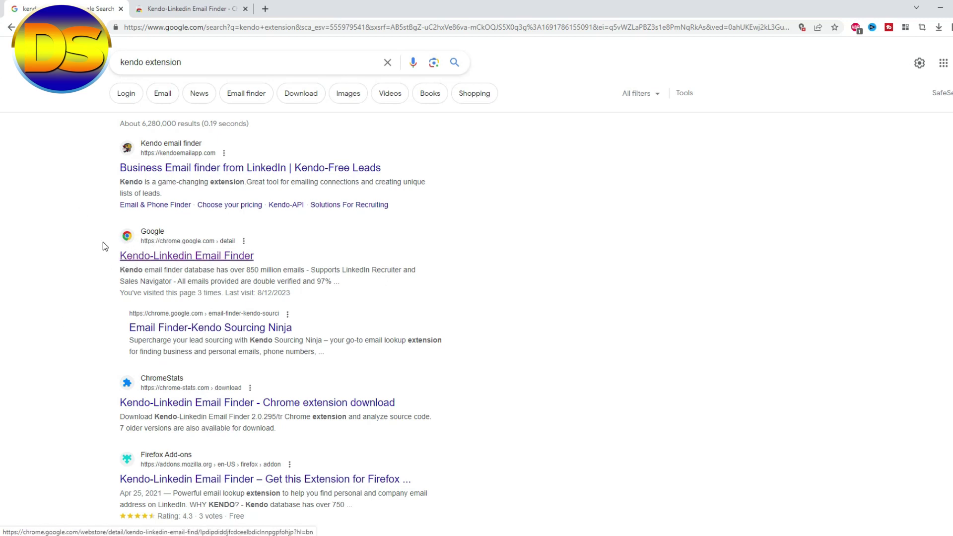
Step: Add the Kendo-Linkedin Email Finder extension to Chrome from its store page, then close the welcome tab
left_click(169, 254)
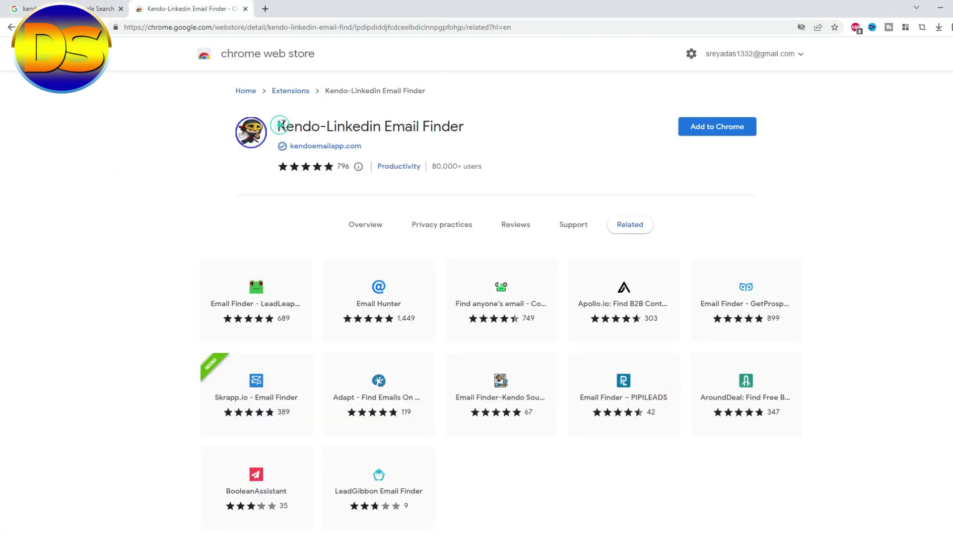
left_click_drag(279, 126, 318, 125)
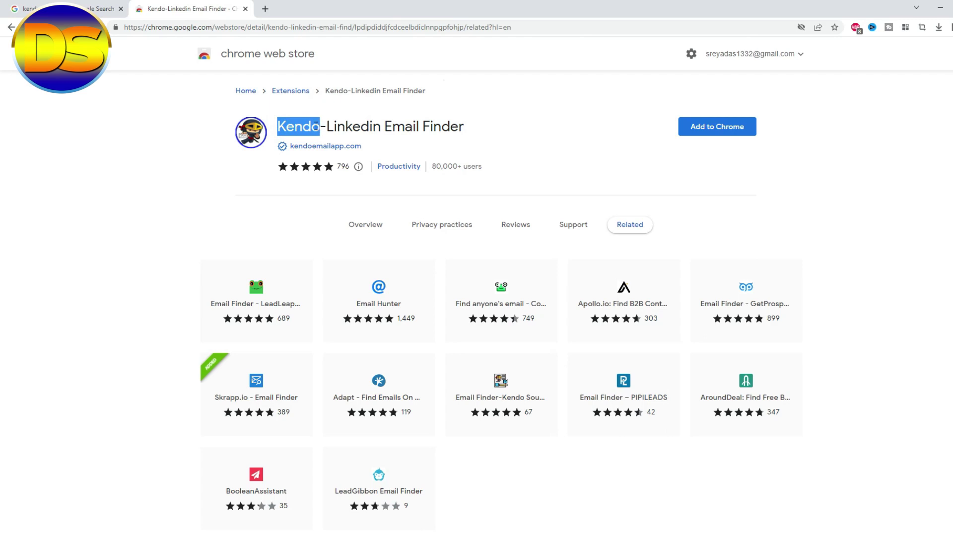
left_click_drag(325, 129, 419, 127)
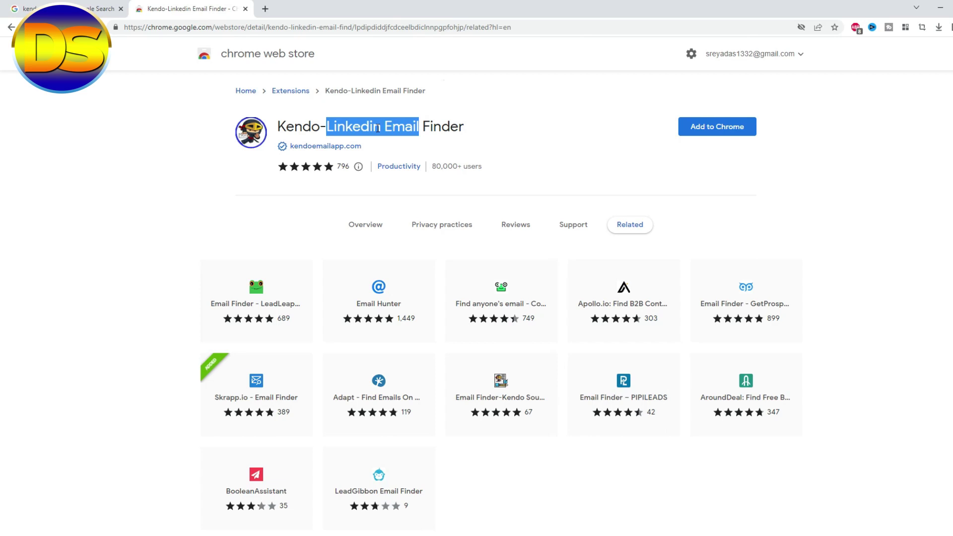
left_click(714, 127)
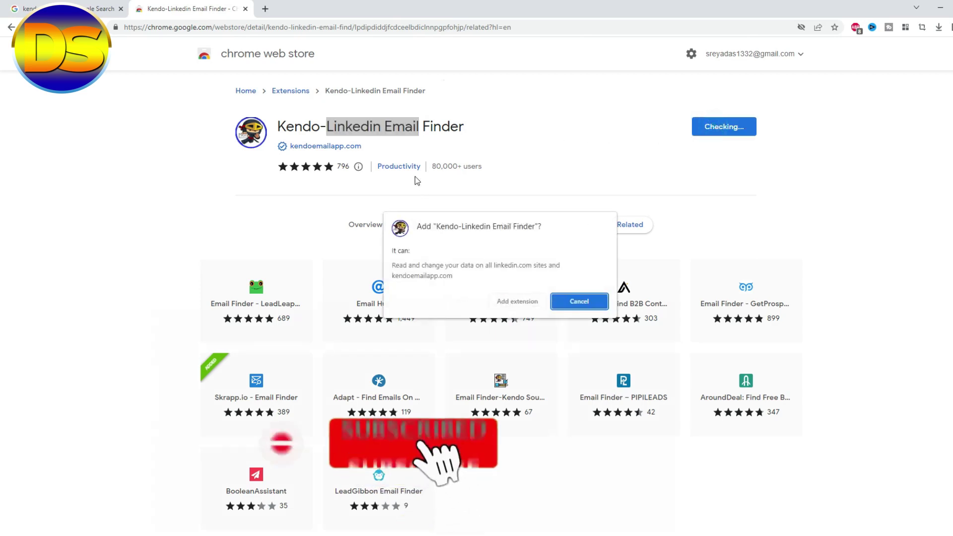
left_click(517, 301)
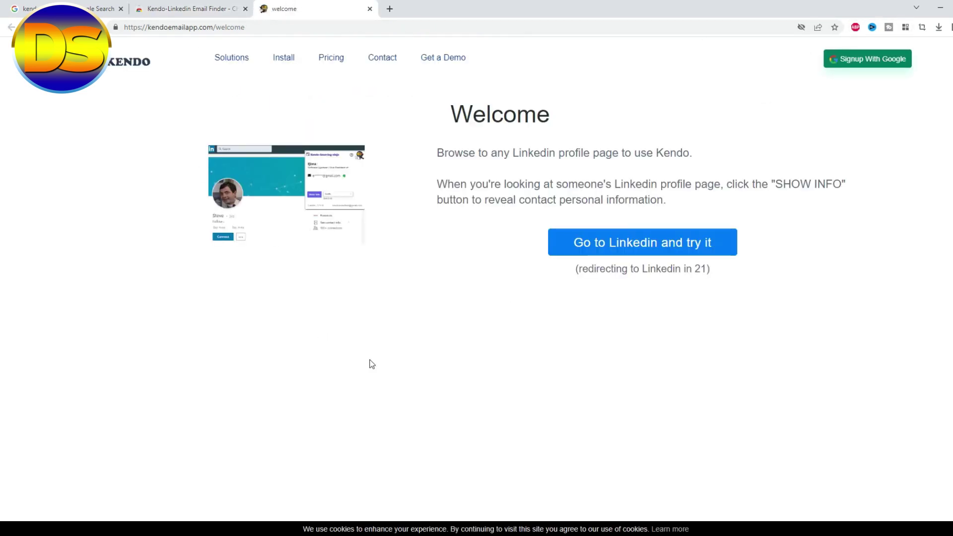
left_click(369, 9)
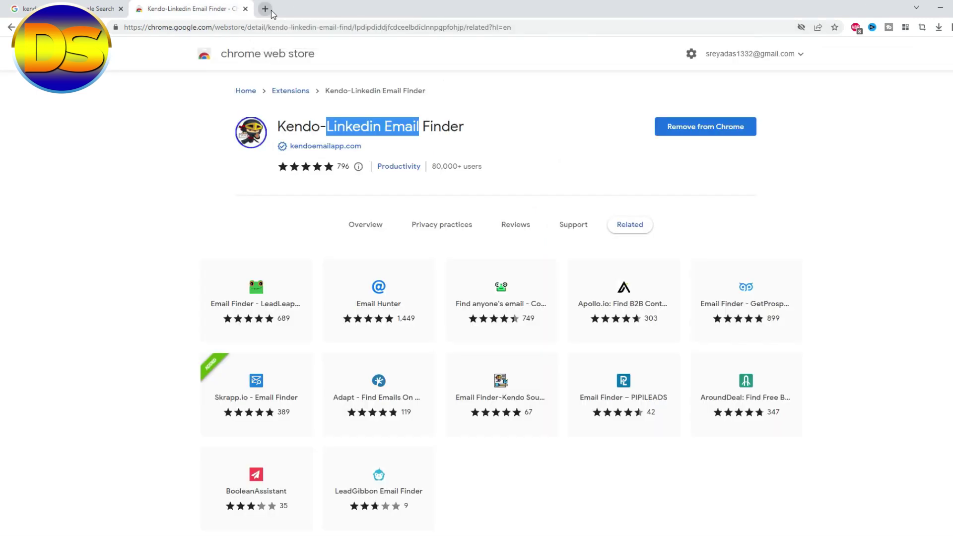
Step: Go to linkedin.com in a new browser tab
left_click(265, 9)
type("linkedin.com")
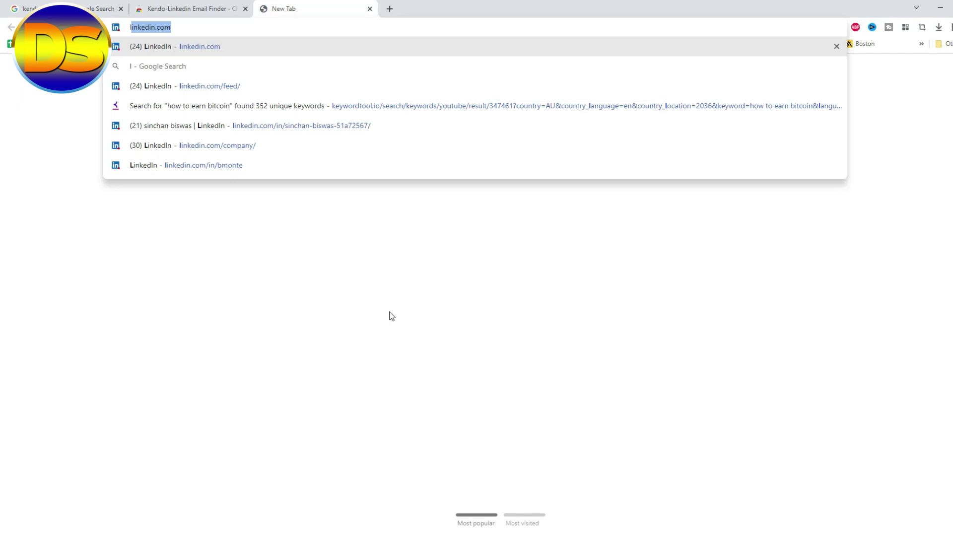
key("Return")
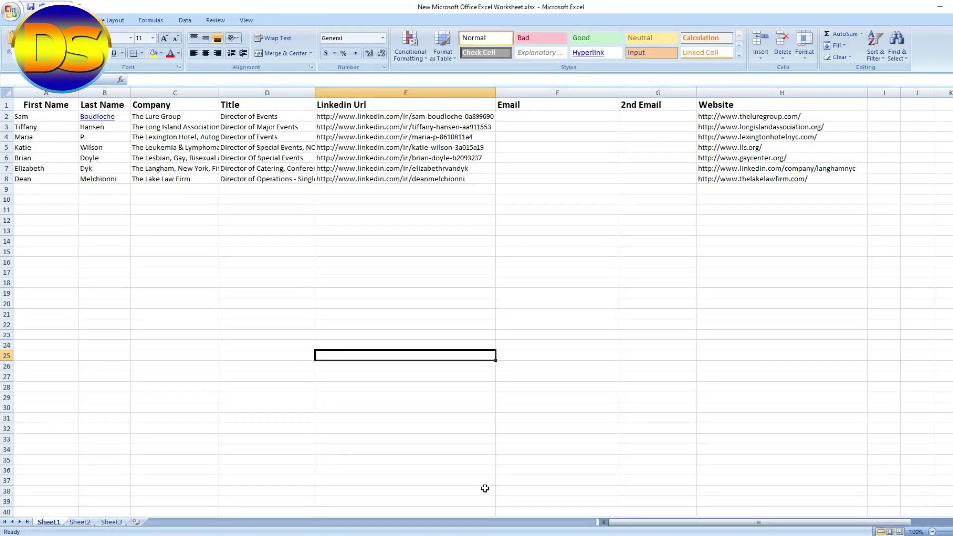
Step: Copy the first lead's LinkedIn URL from cell E2 and switch back to the browser
left_click(386, 304)
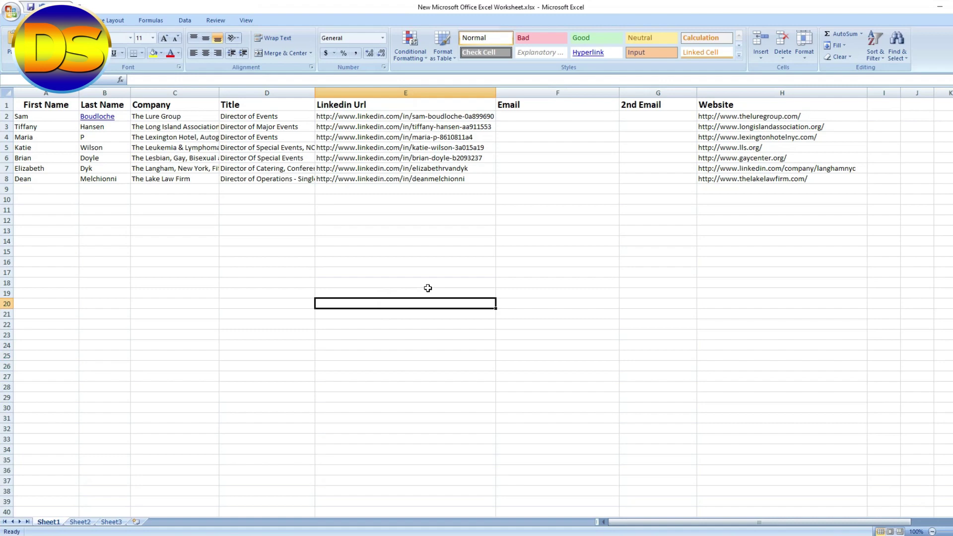
left_click(399, 252)
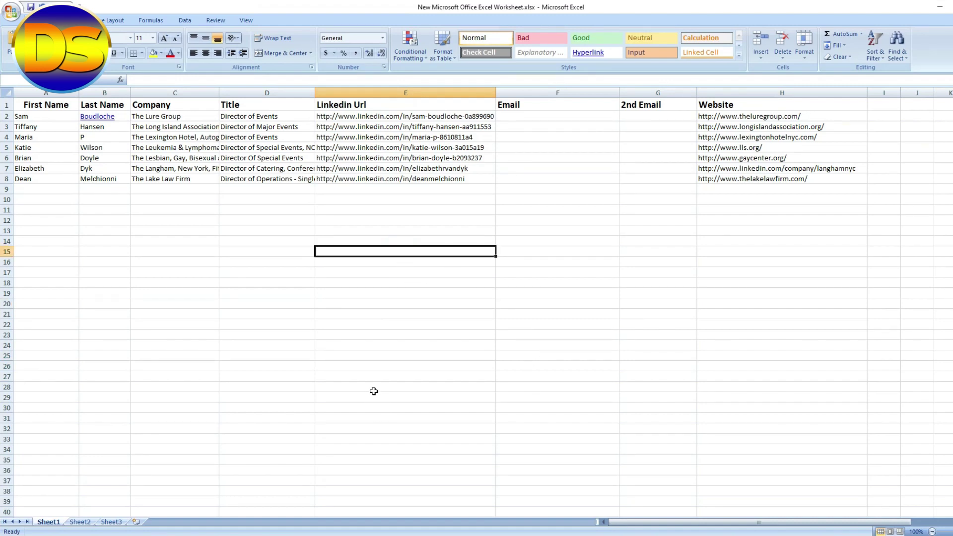
left_click(435, 119)
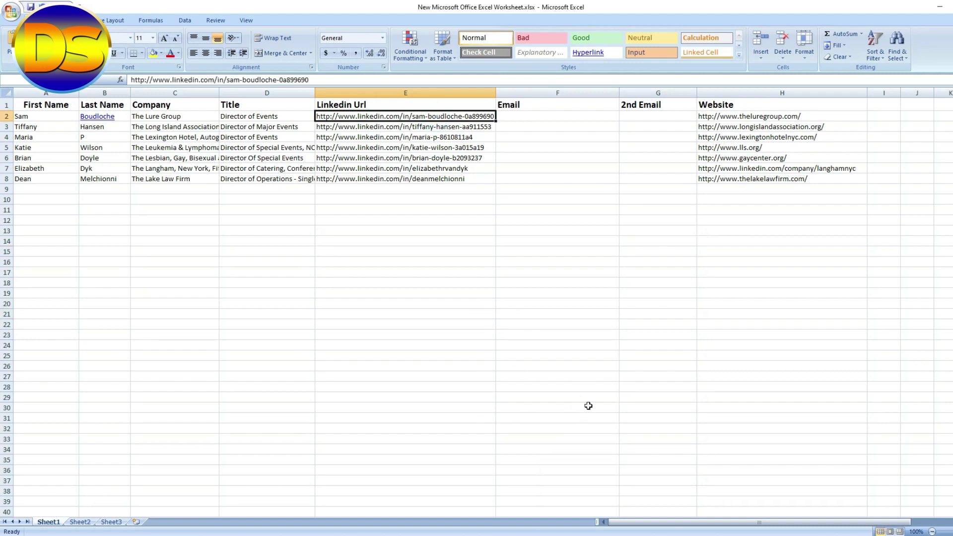
key("ctrl+c")
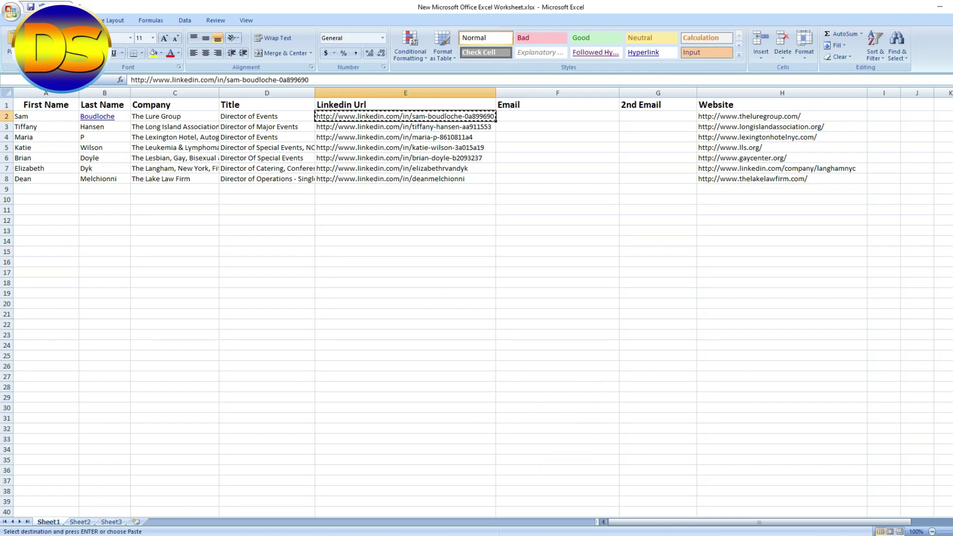
key("alt+Tab")
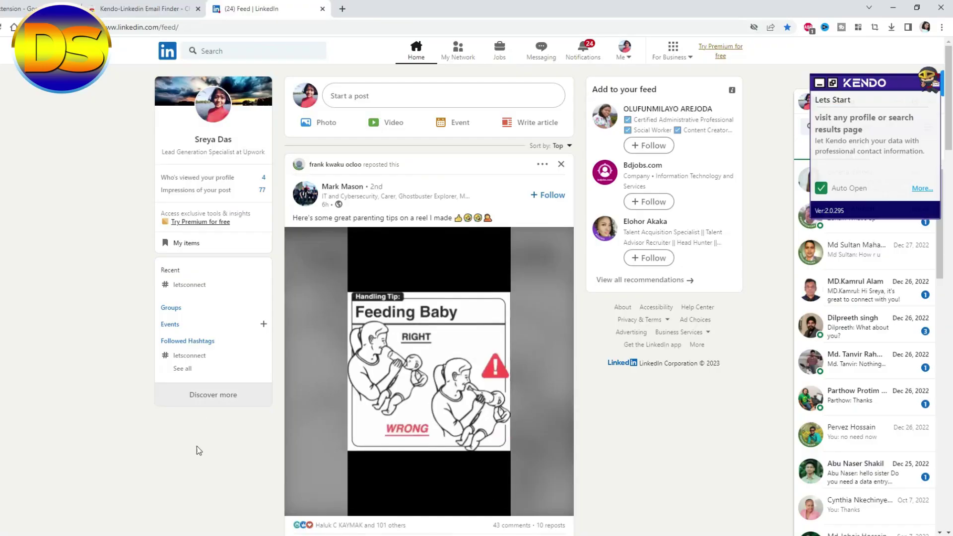
Step: Paste and go to the first lead's profile URL, then start Kendo's login/signup
left_click(288, 27)
right_click(287, 28)
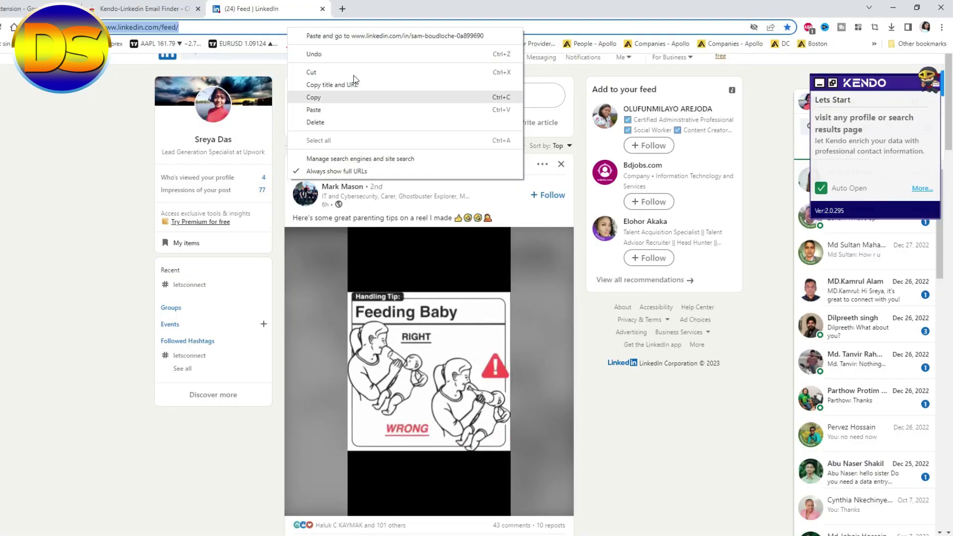
left_click(361, 37)
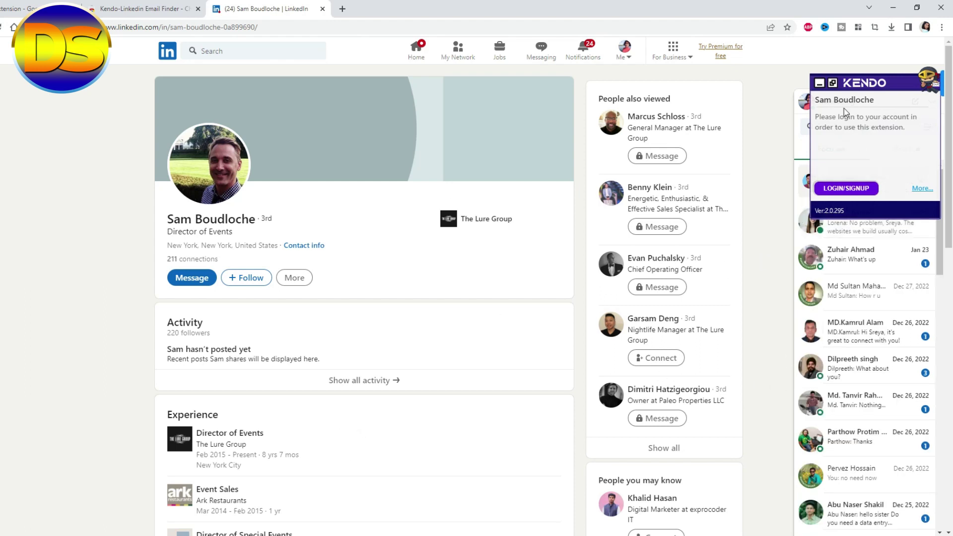
left_click(817, 193)
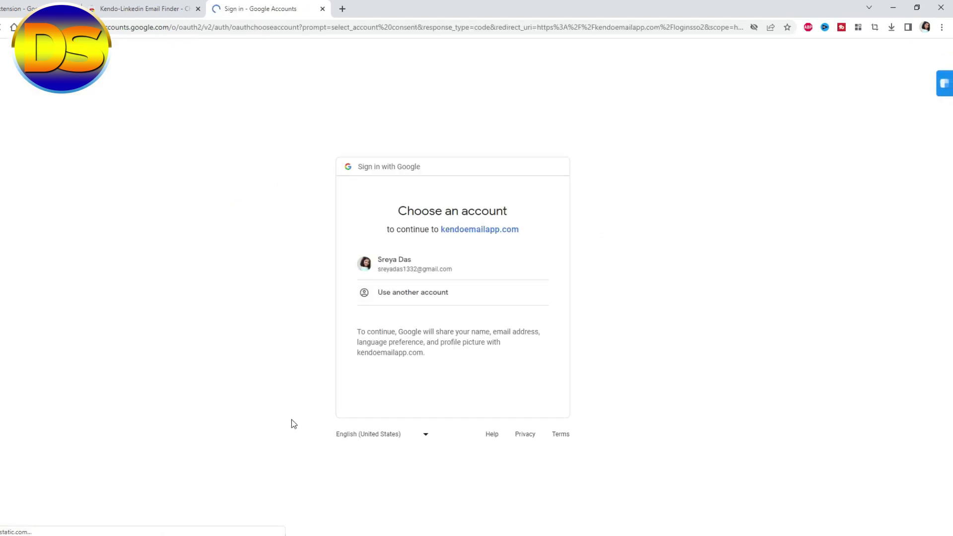
Step: Sign in to Kendo with the Google account and dismiss the Sourcing Ninja promo
left_click(394, 266)
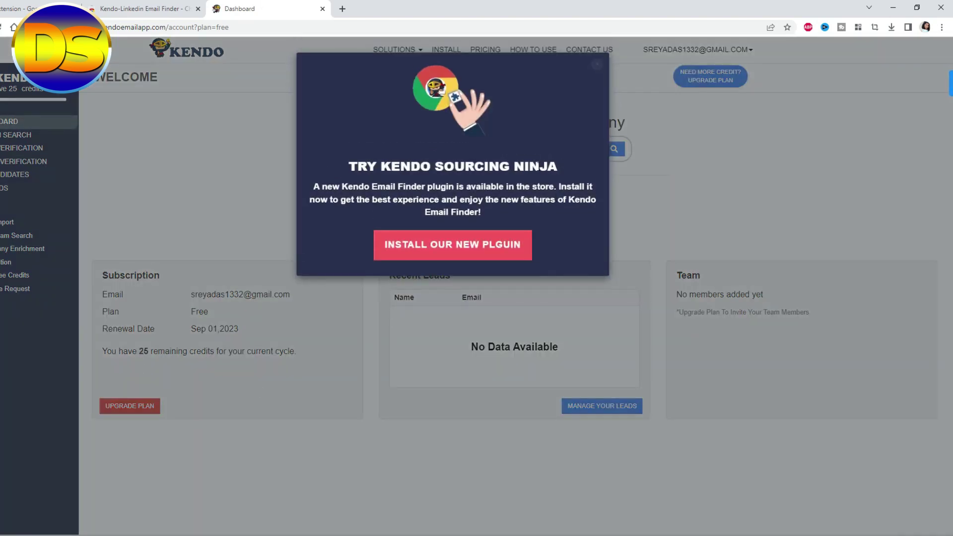
left_click(598, 66)
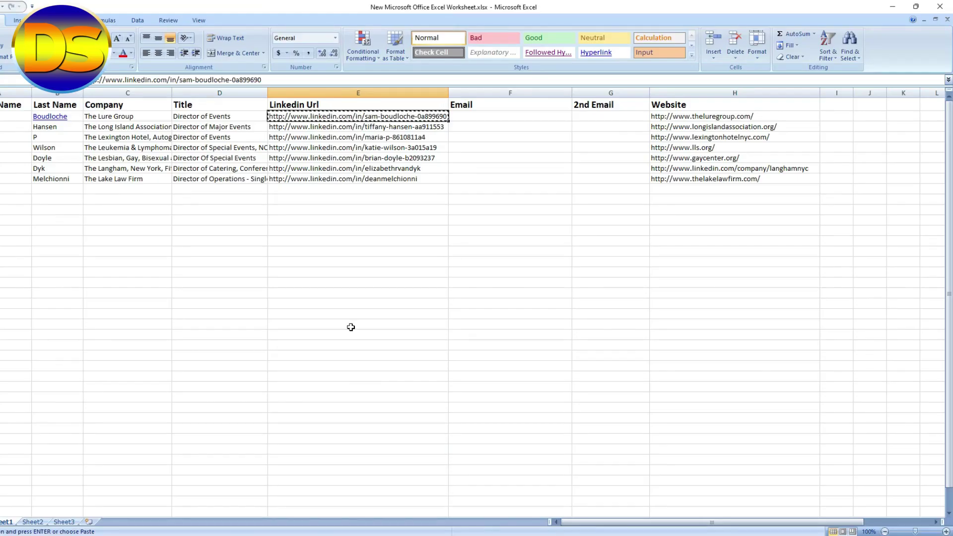
Step: Select the first lead's URL in E2 again and bring up the browser's address-bar paste menu
left_click(351, 323)
left_click(403, 118)
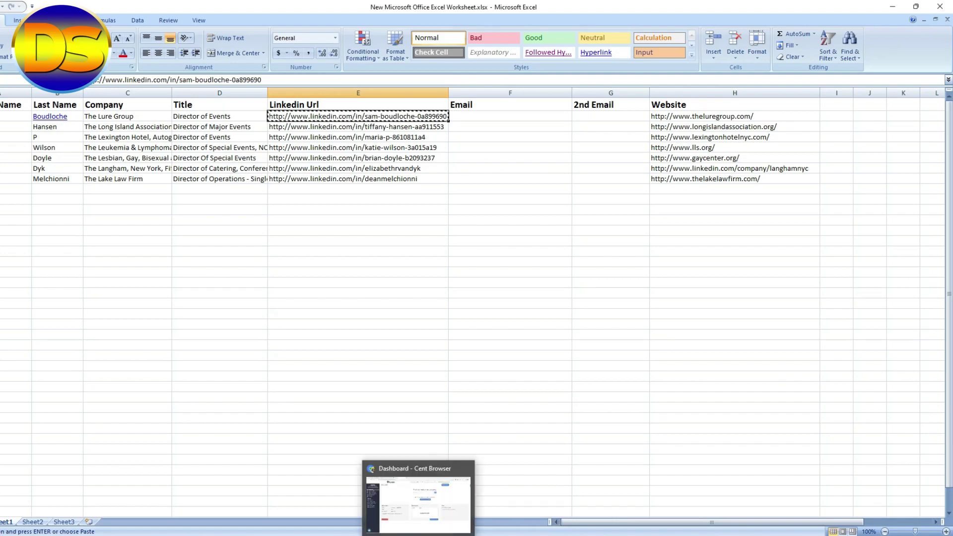
left_click(418, 533)
right_click(281, 31)
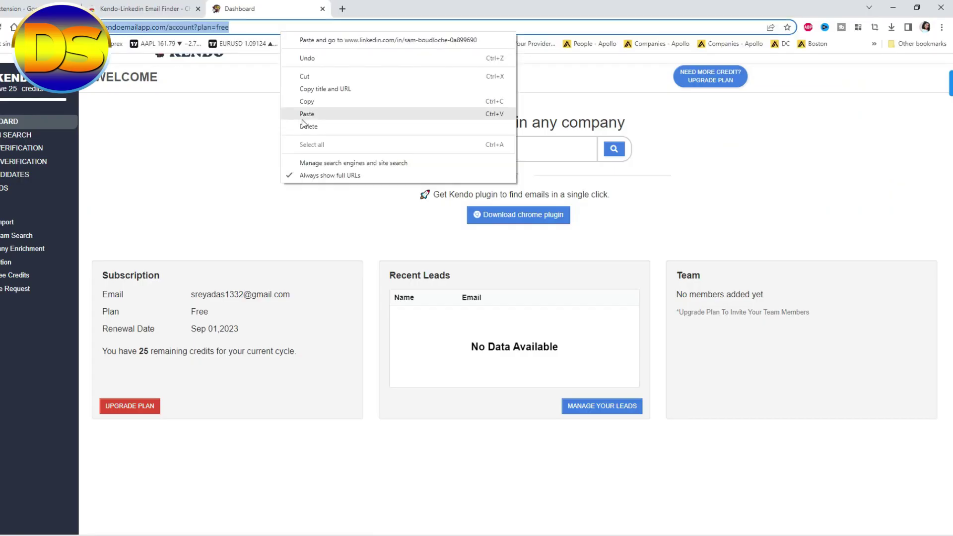
Step: Load the first lead's profile and have Kendo reveal and copy their email
left_click(316, 35)
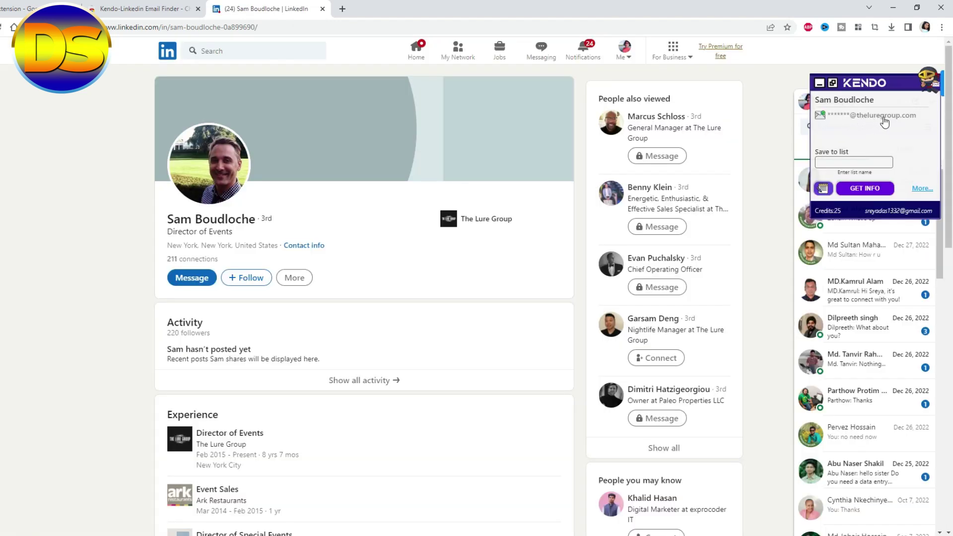
left_click(858, 189)
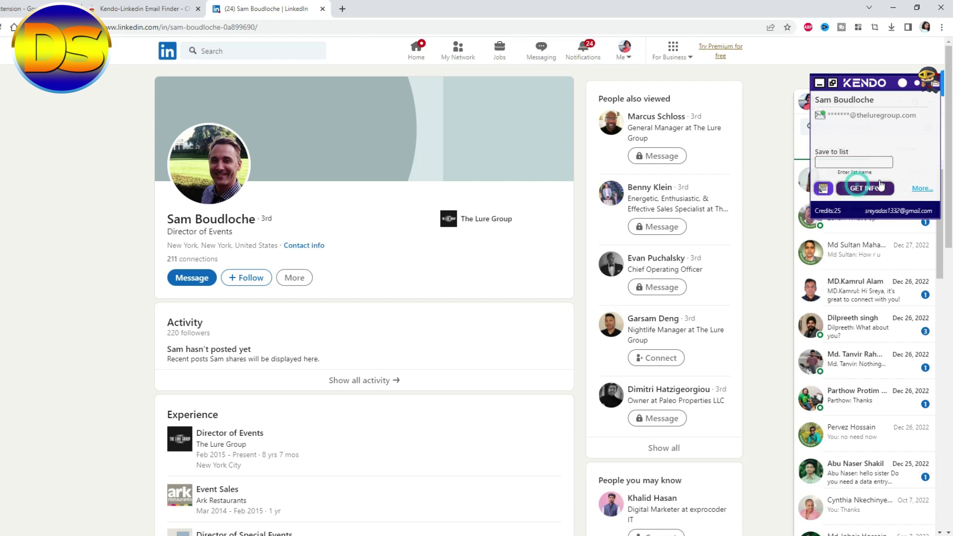
left_click(862, 118)
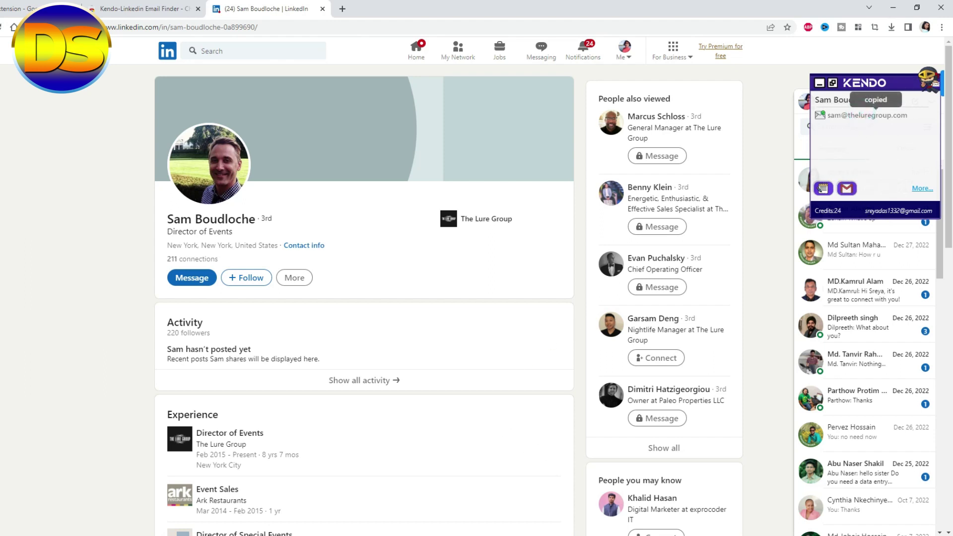
Step: Paste the email into Email cell F2, then select the next lead's URL cell
key("alt+Tab")
left_click(467, 116)
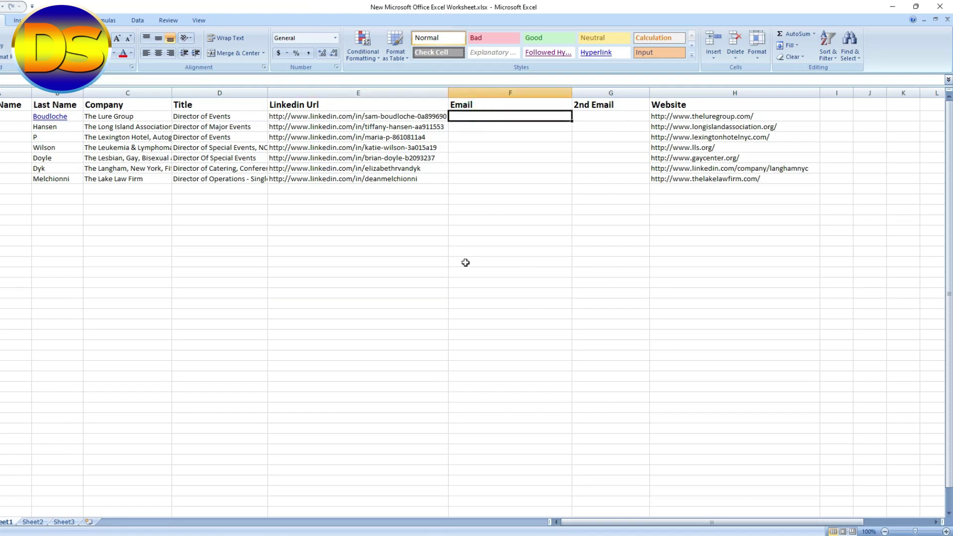
key("ctrl+v")
left_click(482, 342)
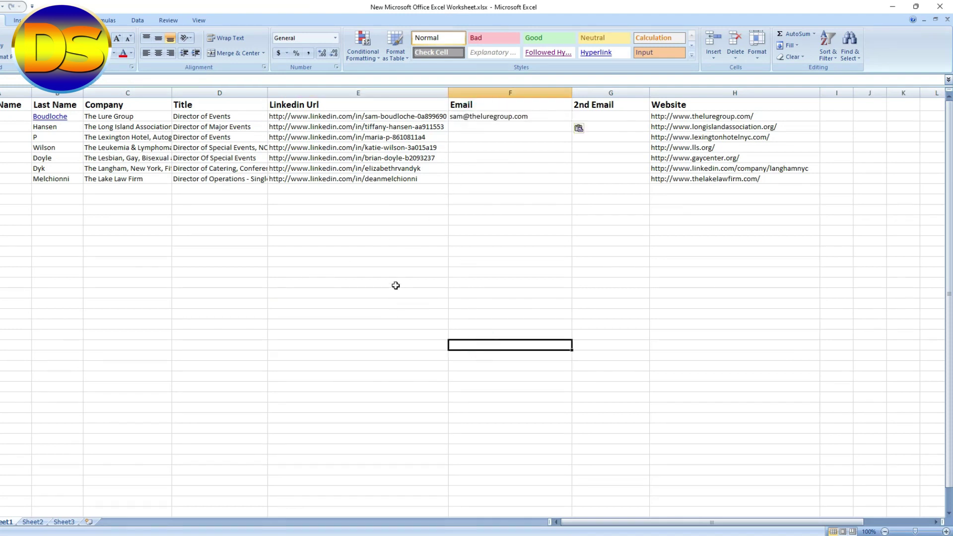
left_click(383, 146)
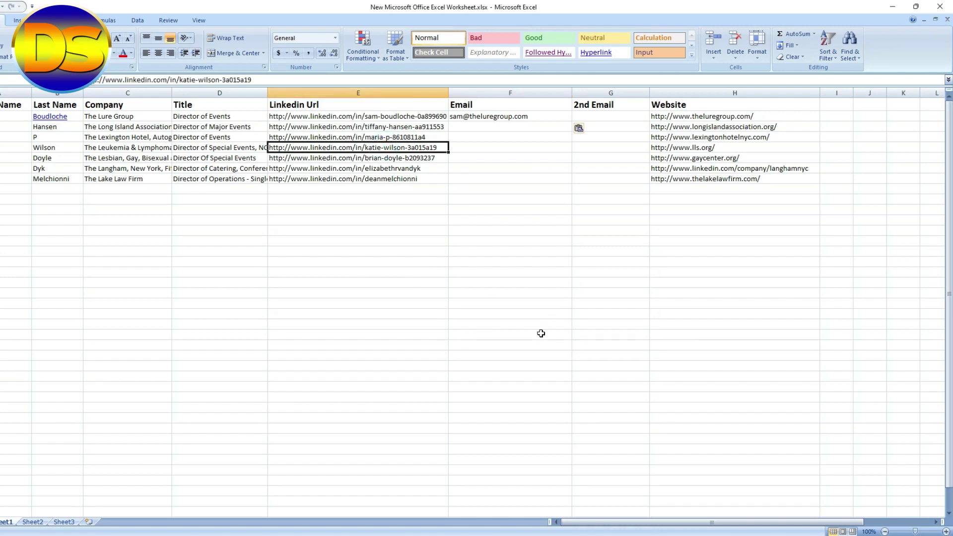
Step: Copy the fourth lead's URL from E5 and load that LinkedIn profile
key("ctrl+c")
key("alt+Tab")
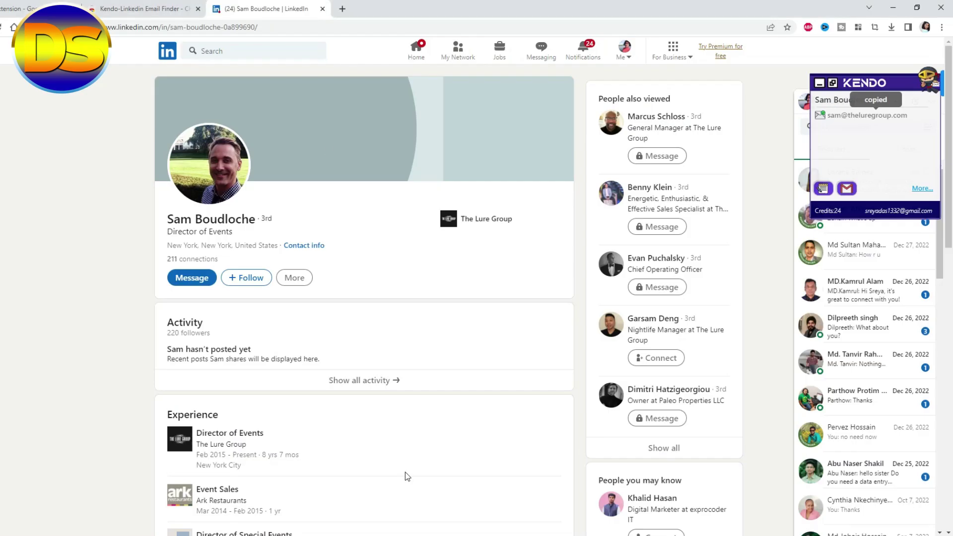
right_click(315, 30)
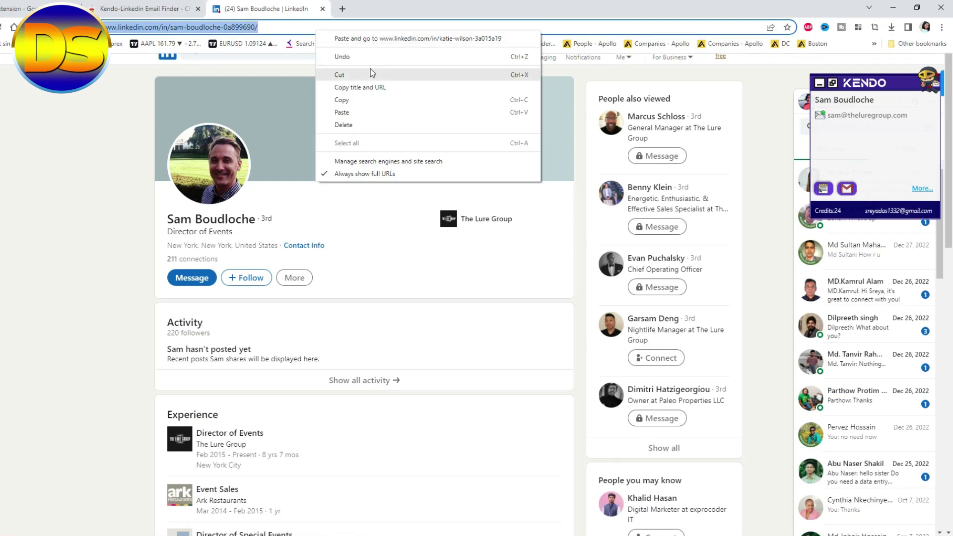
left_click(385, 38)
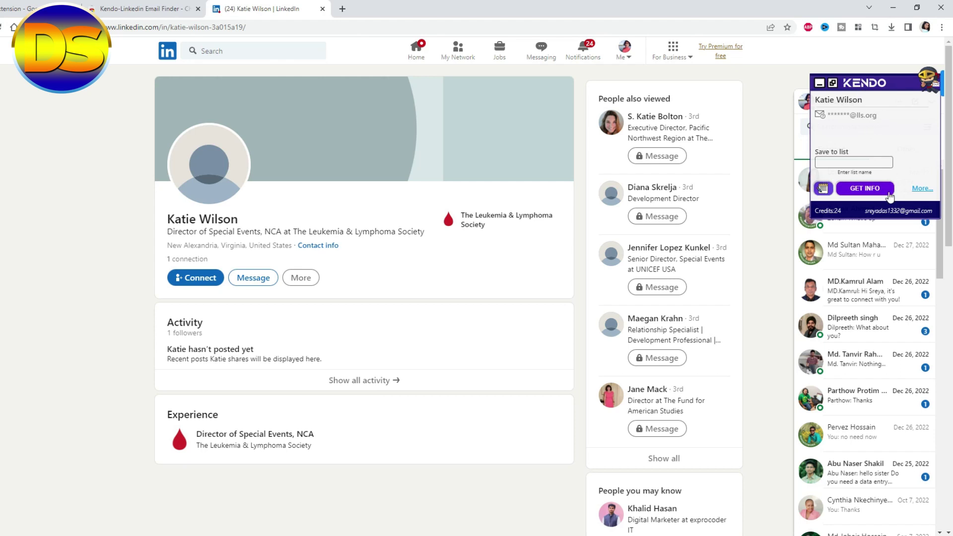
Step: Reveal and copy the fourth lead's email with Kendo, then return to Excel
left_click(866, 190)
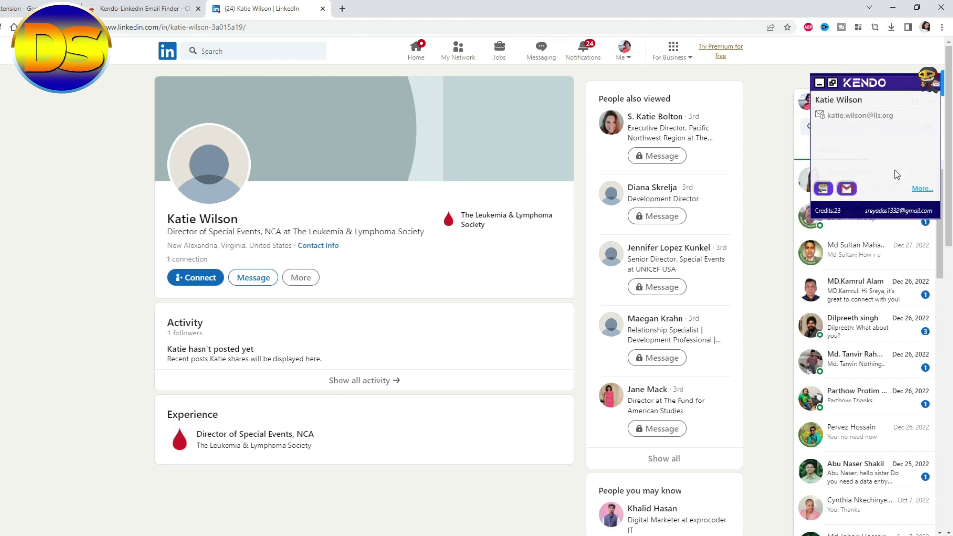
left_click(858, 116)
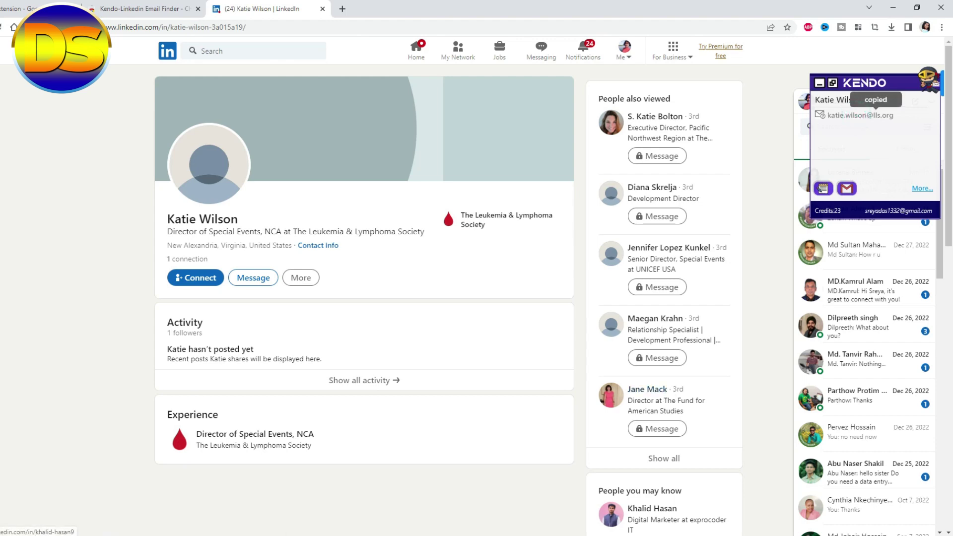
mouse_move(578, 535)
left_click(578, 506)
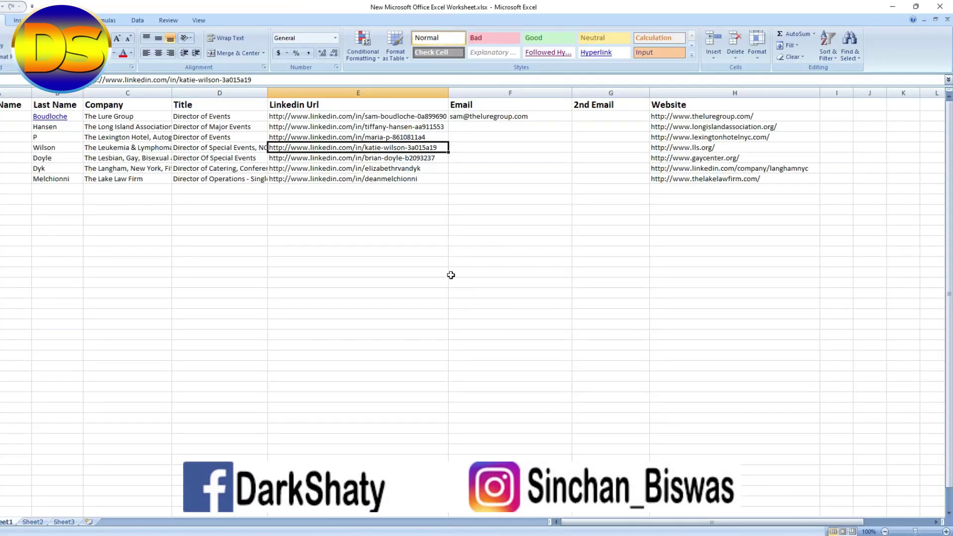
Step: Paste the fourth lead's email into cell F5
left_click(475, 148)
key("ctrl+v")
left_click(504, 375)
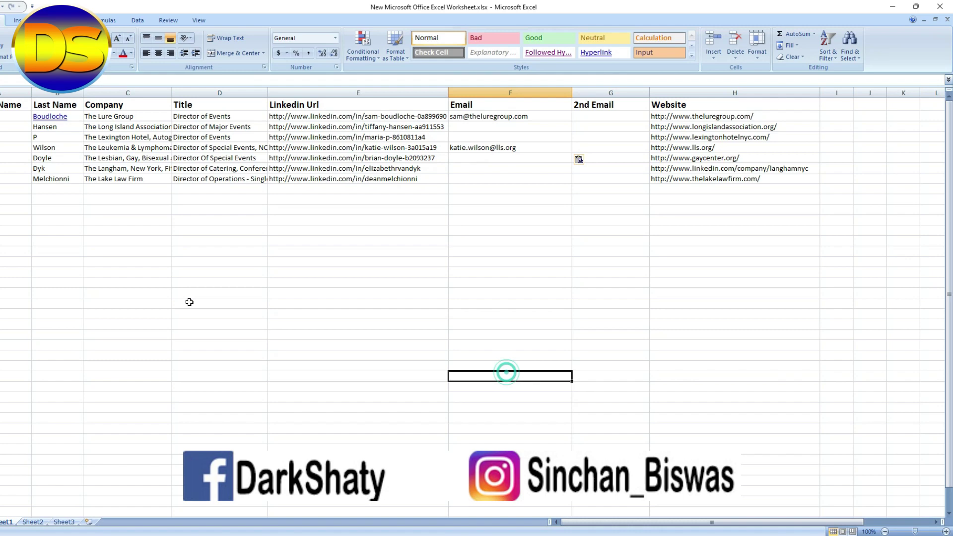
left_click(391, 295)
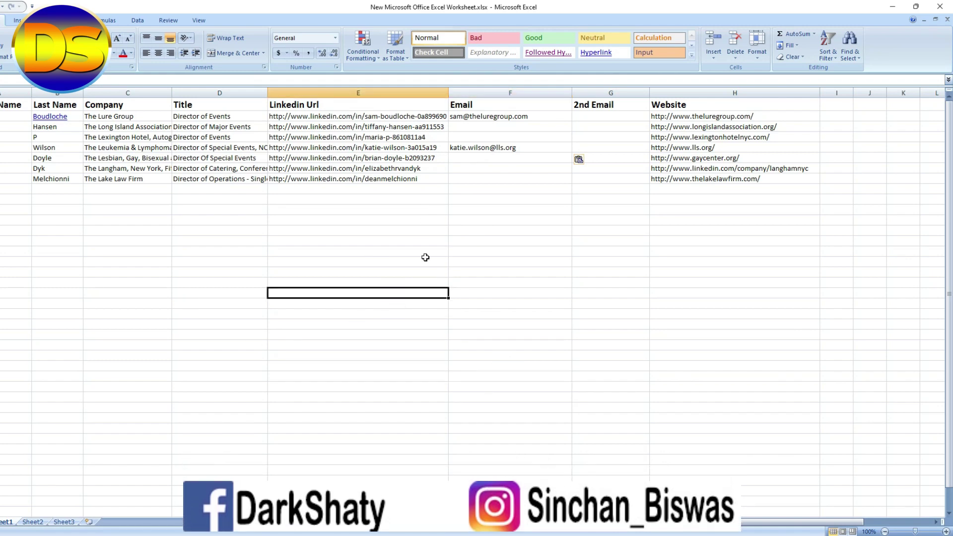
Step: Copy the last lead's LinkedIn URL from E8 and bring up the browser's address-bar paste menu
left_click(424, 180)
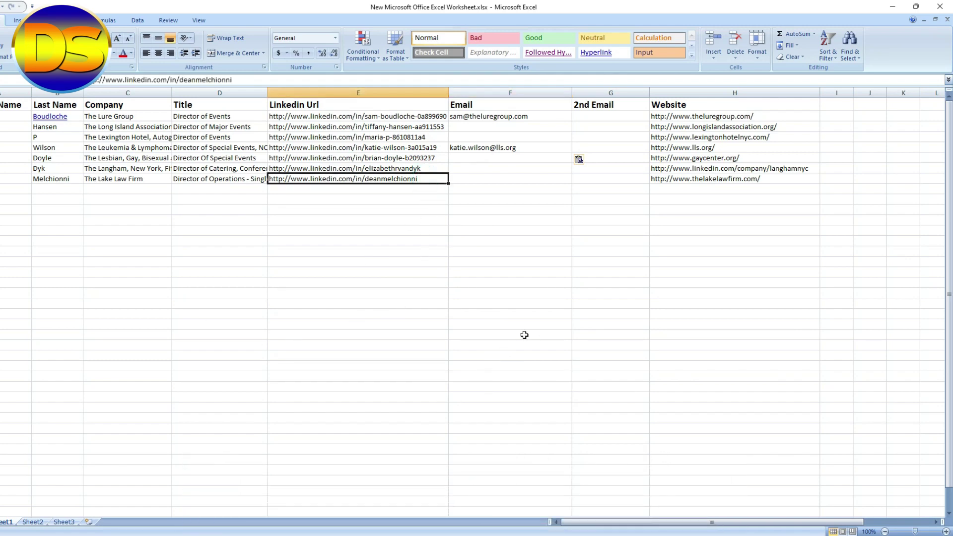
key("ctrl+c")
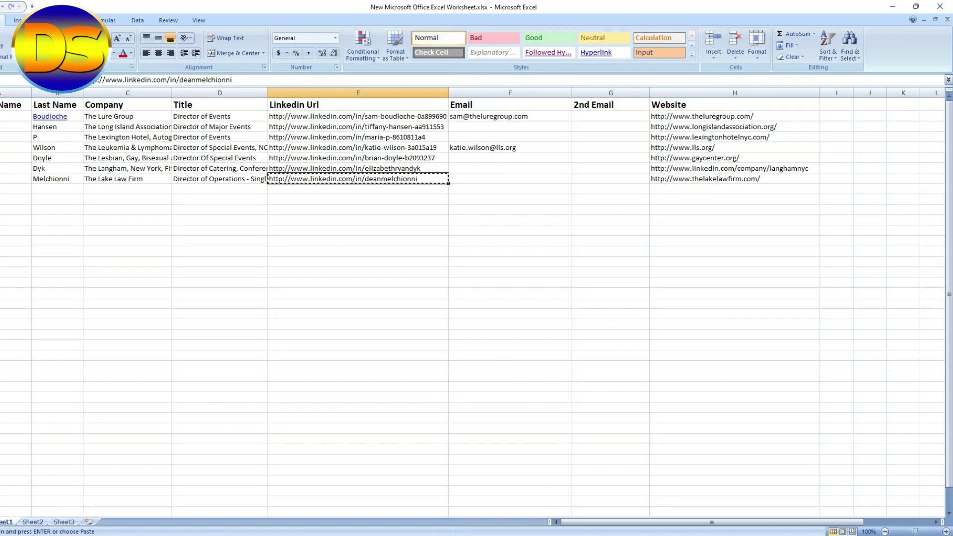
key("alt+Tab")
right_click(260, 31)
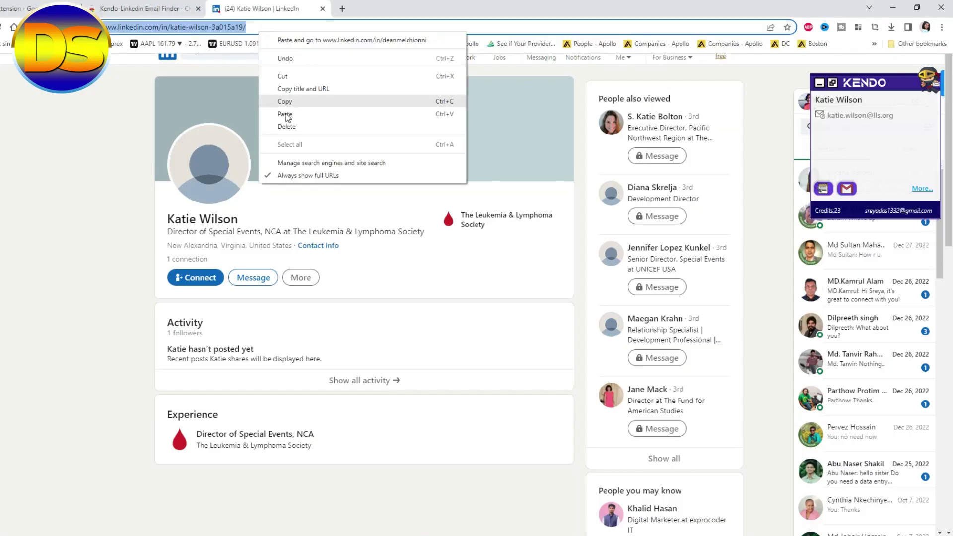
Step: Load the last lead's profile, reveal both emails with Kendo, and copy the lakelawfirm address
left_click(298, 41)
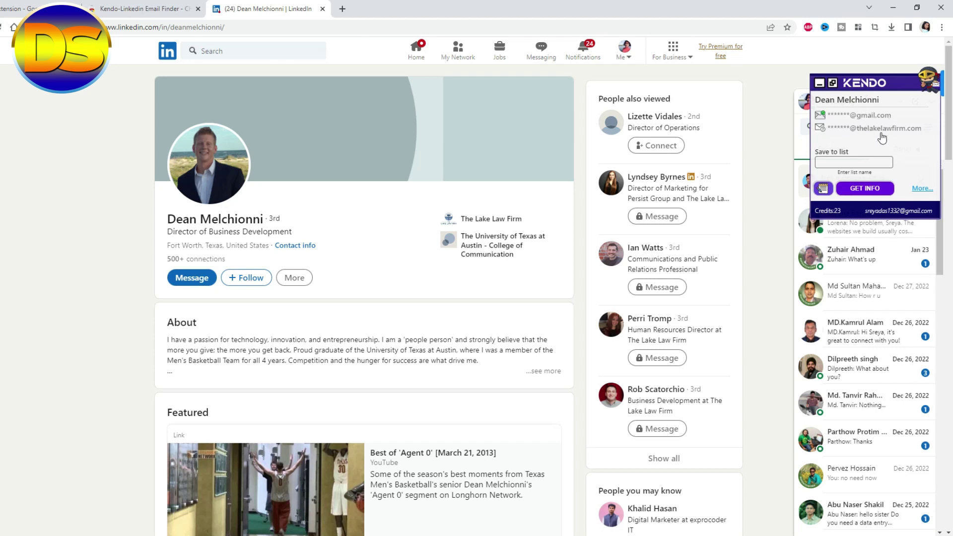
left_click(858, 192)
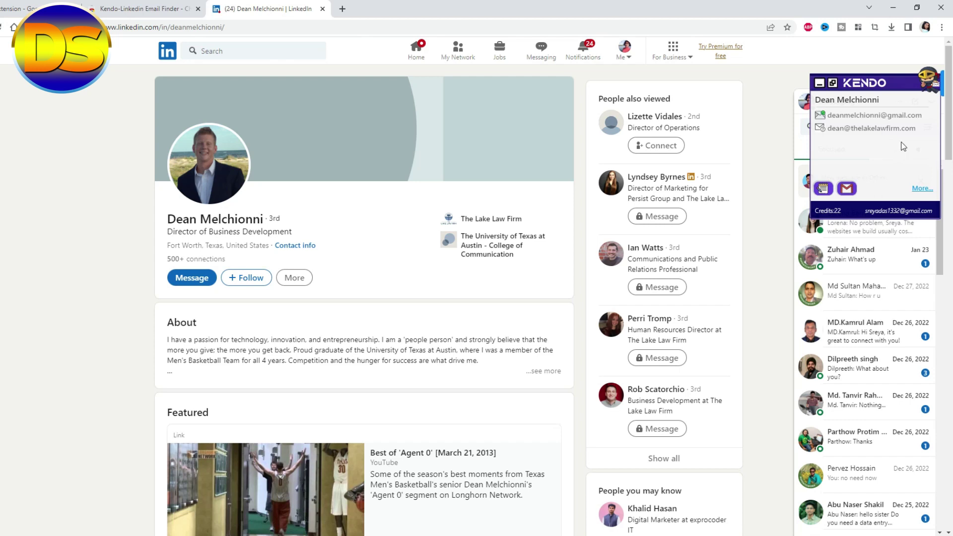
left_click(886, 130)
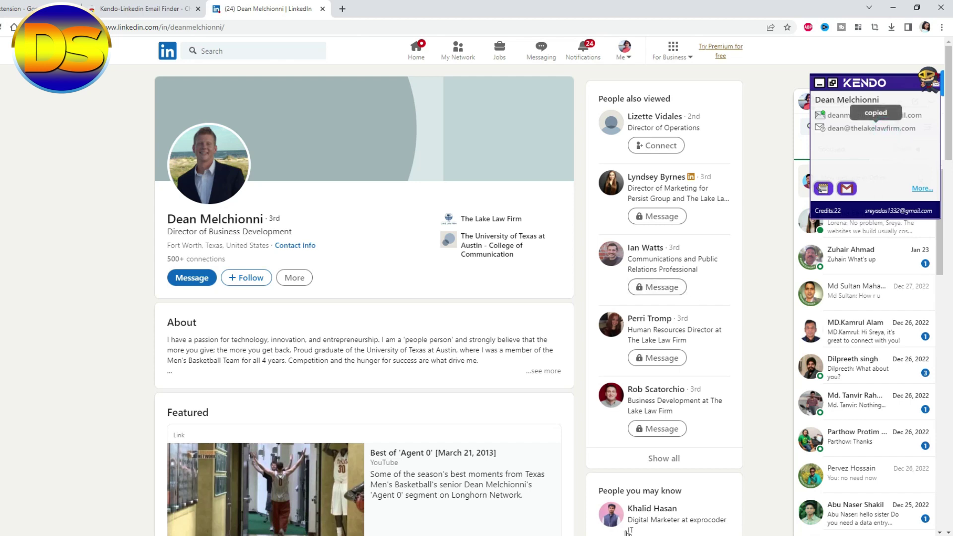
left_click(574, 496)
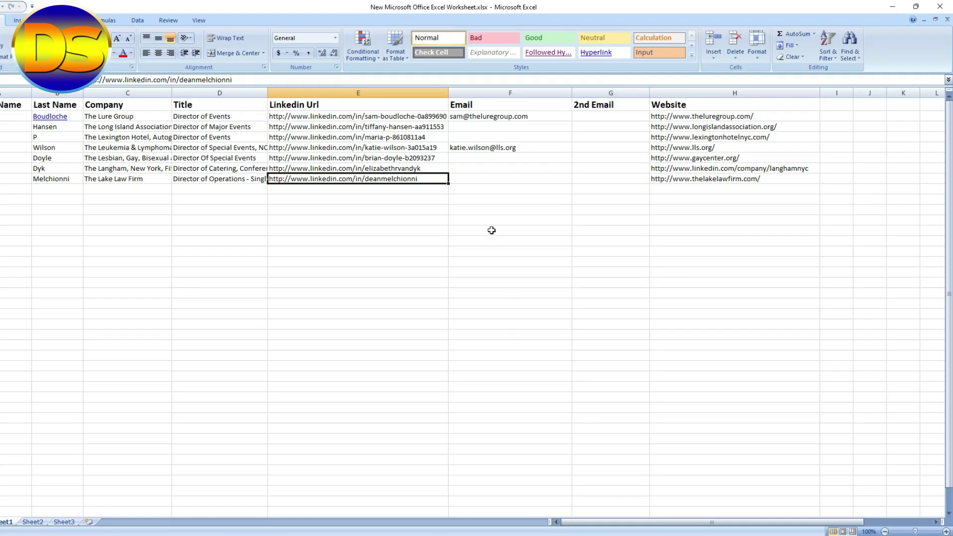
Step: Paste the copied law-firm address into the last lead's Email cell, F8
left_click(472, 177)
key("ctrl+v")
left_click(493, 364)
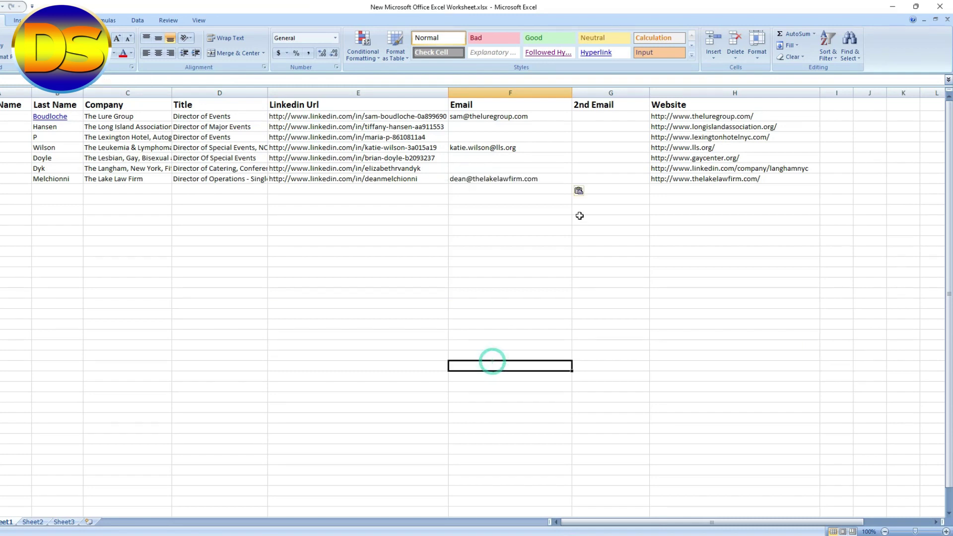
Step: Copy the Gmail address from Kendo and paste it into the last lead's 2nd Email cell, G8
left_click(594, 179)
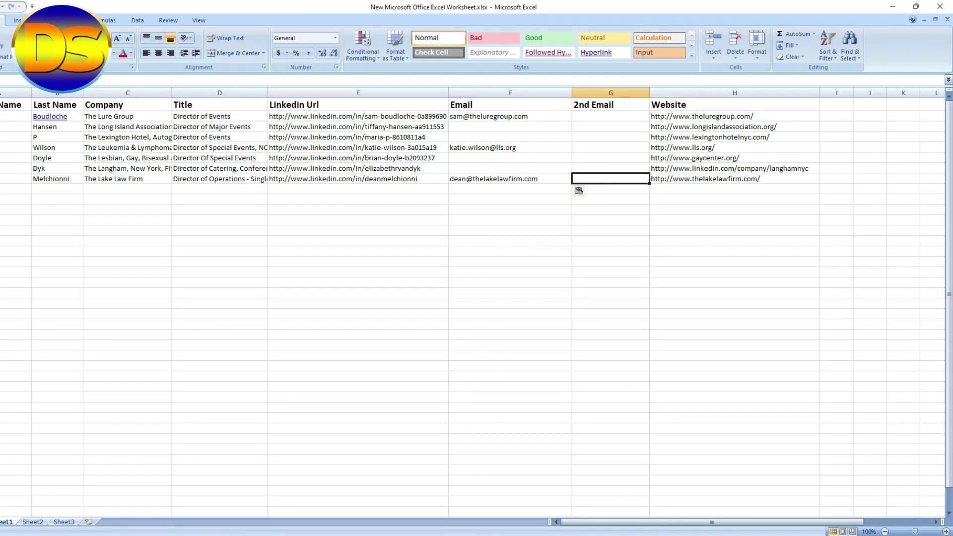
key("alt+Tab")
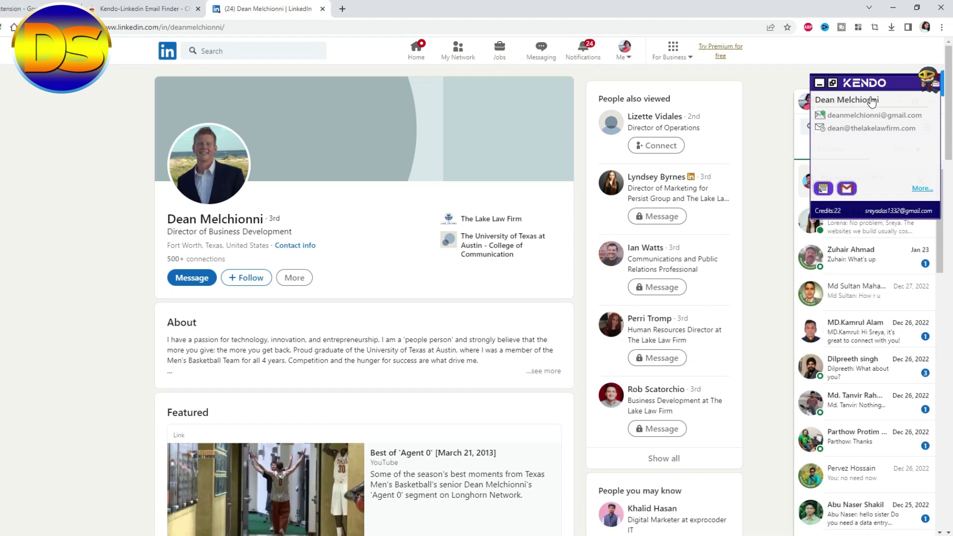
left_click(901, 121)
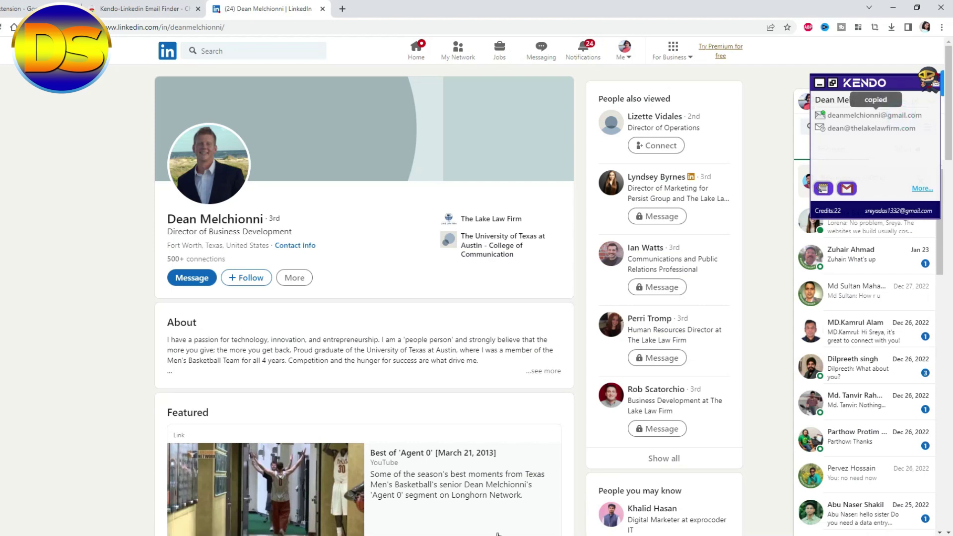
key("alt+Tab")
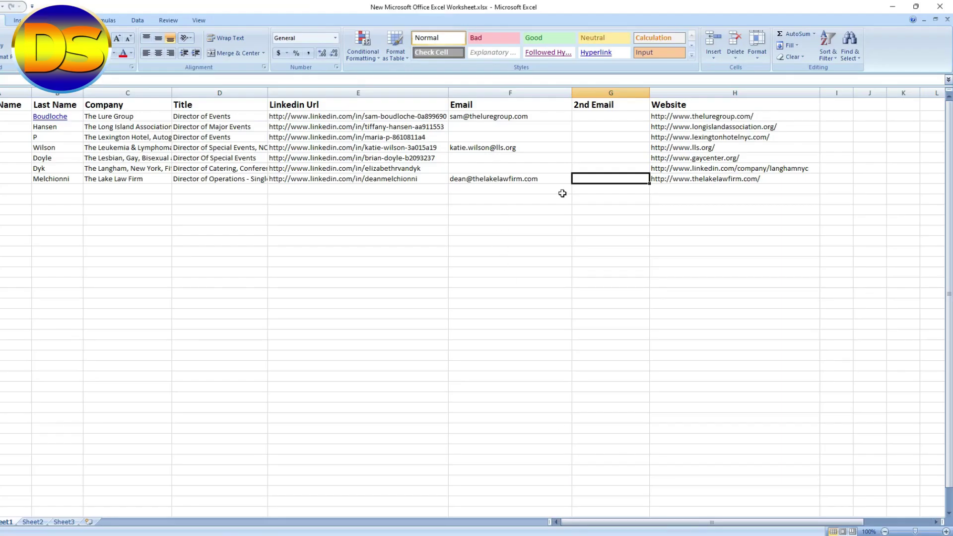
key("ctrl+v")
left_click(516, 355)
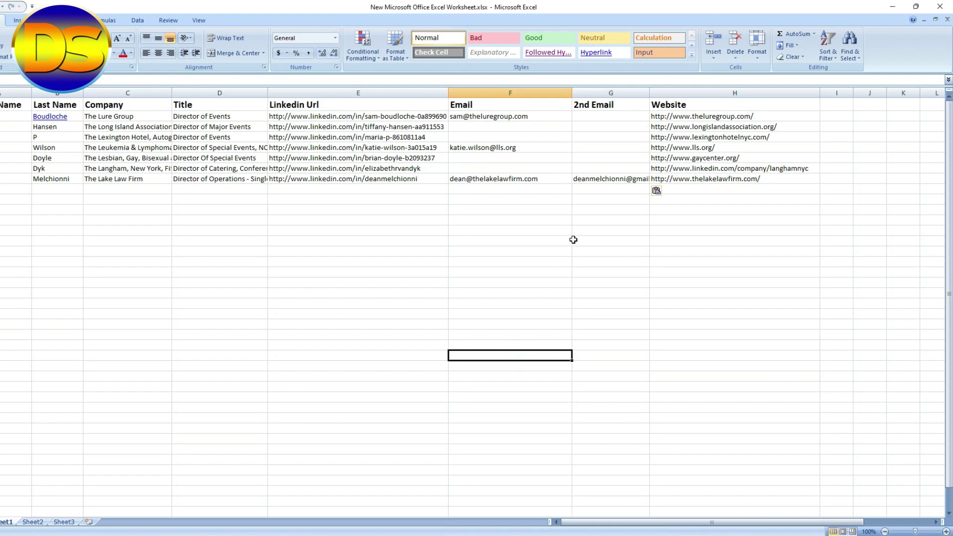
Step: Widen the 2nd Email column so the full addresses are visible
left_click_drag(649, 91, 681, 92)
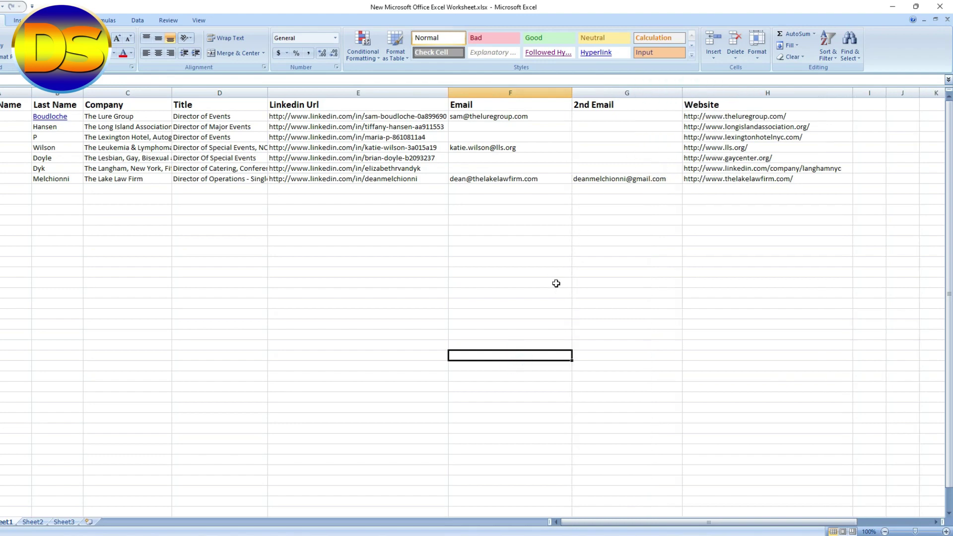
left_click(550, 290)
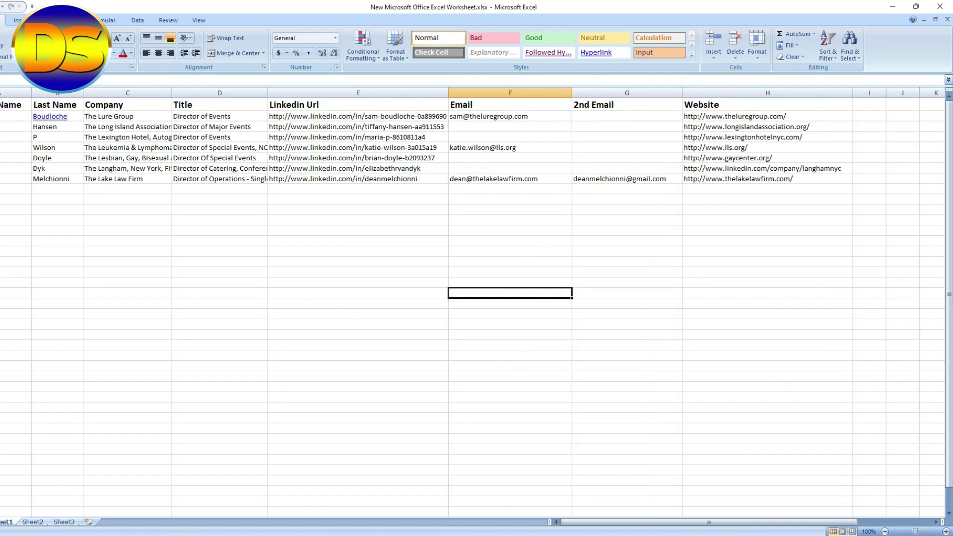
key("alt+Tab")
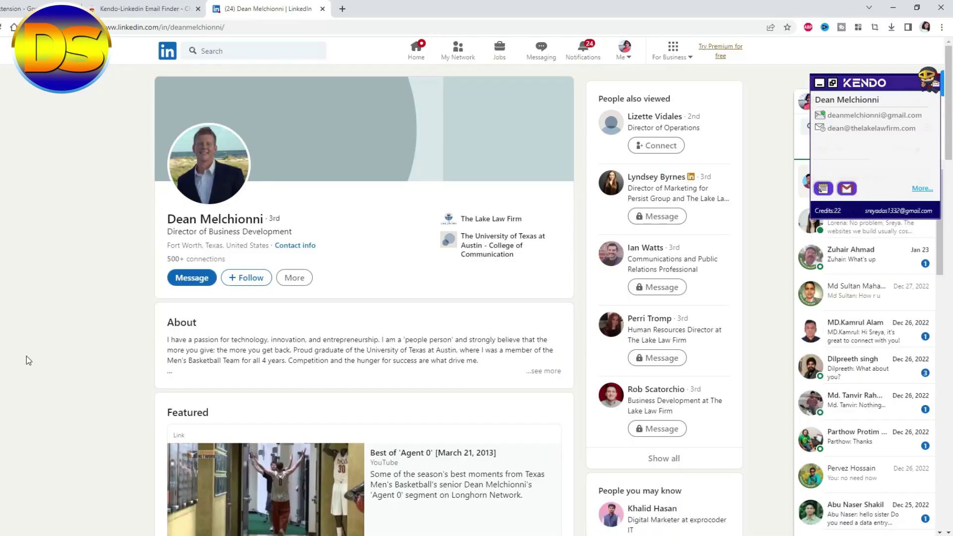